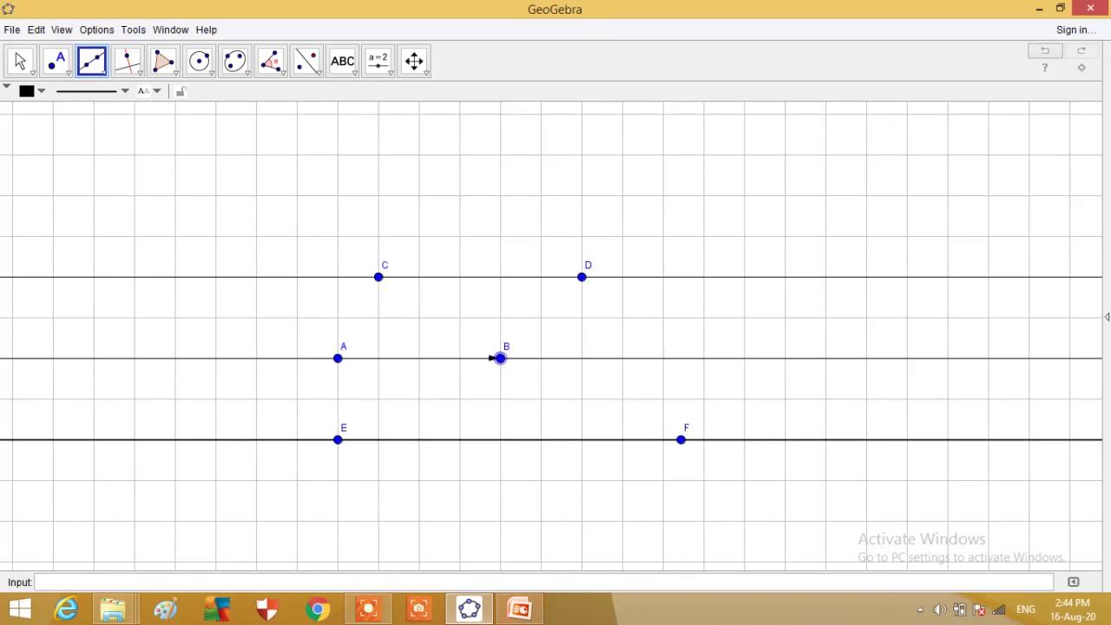
- Draw a red vector from point B to point A on the middle line with the Vector tool
left_click(500, 357)
left_click(92, 60)
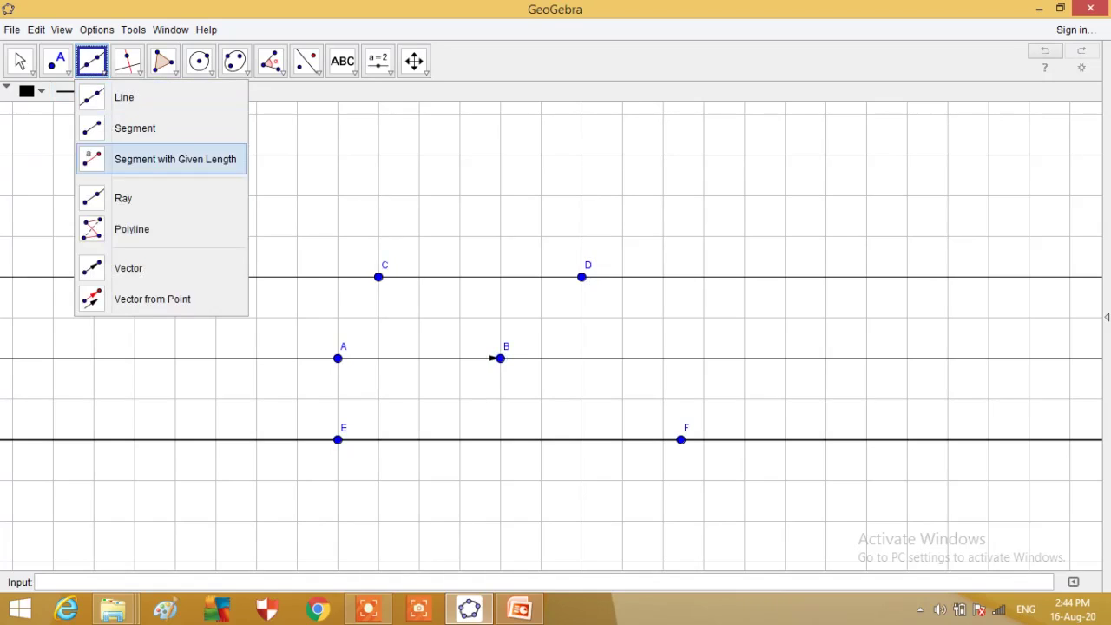
left_click(129, 268)
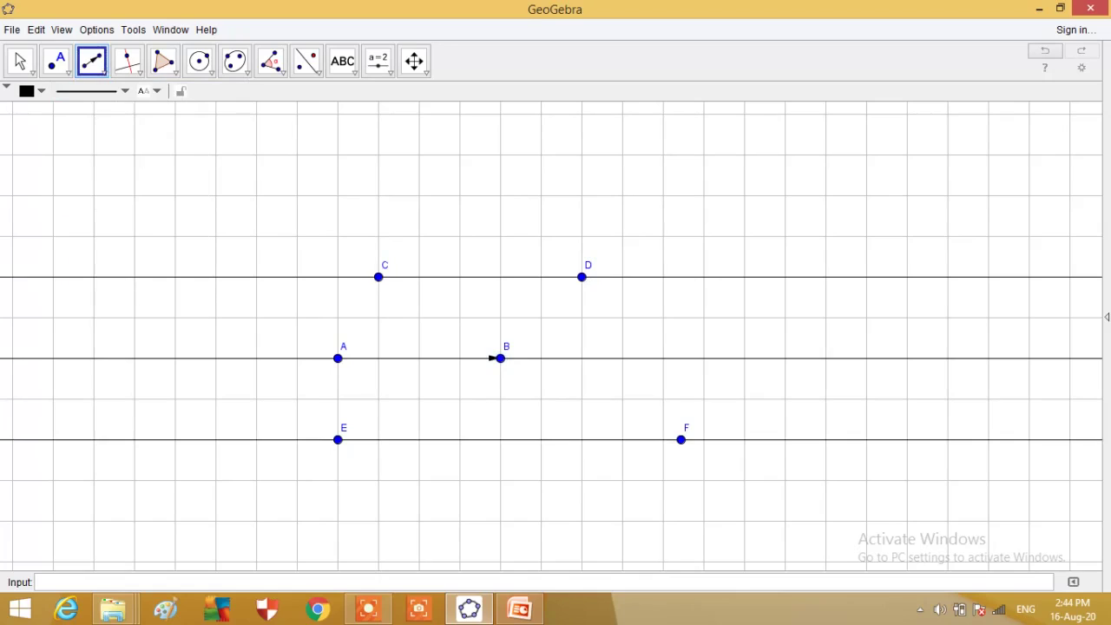
left_click(26, 90)
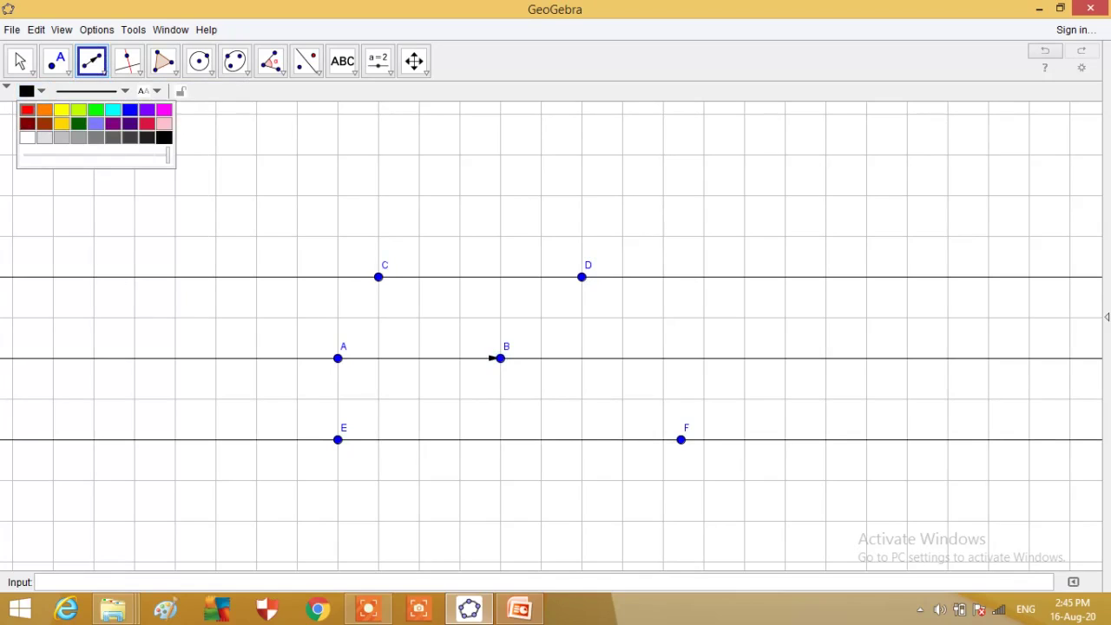
left_click(28, 110)
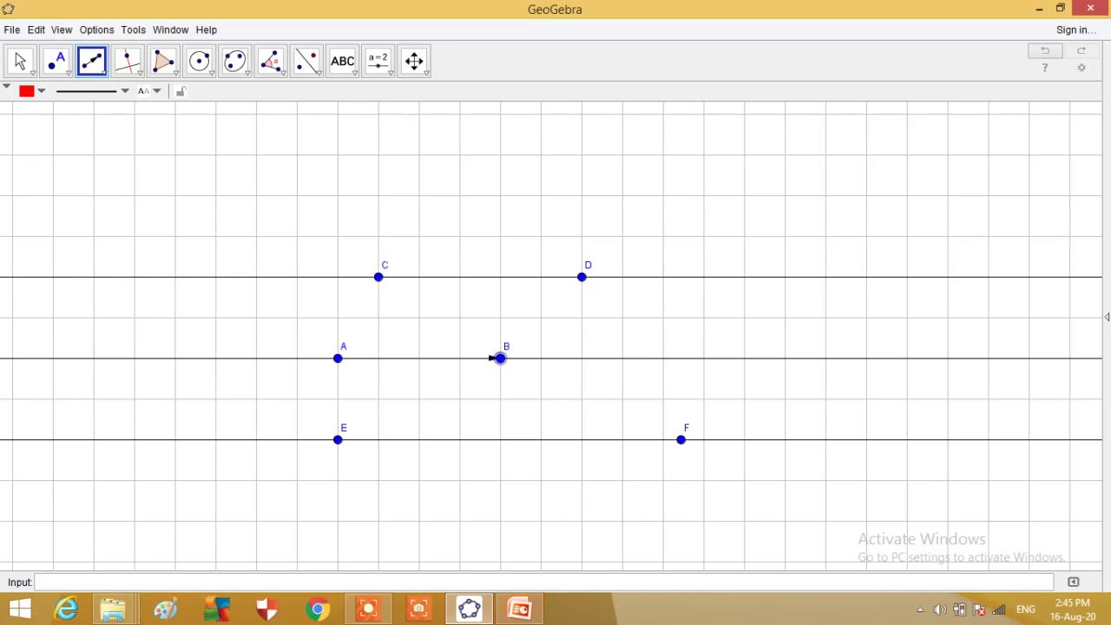
left_click(500, 358)
left_click(338, 357)
left_click(500, 358)
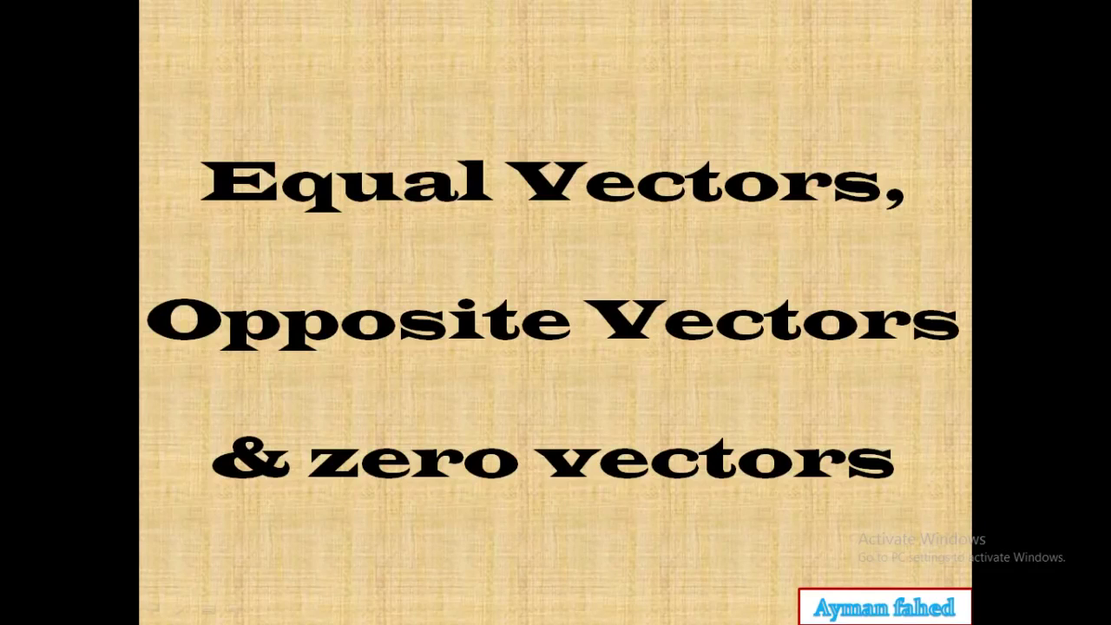
- Advance the slideshow to the Equal vectors slide and reveal the same length, direction and sense conditions
key("Right")
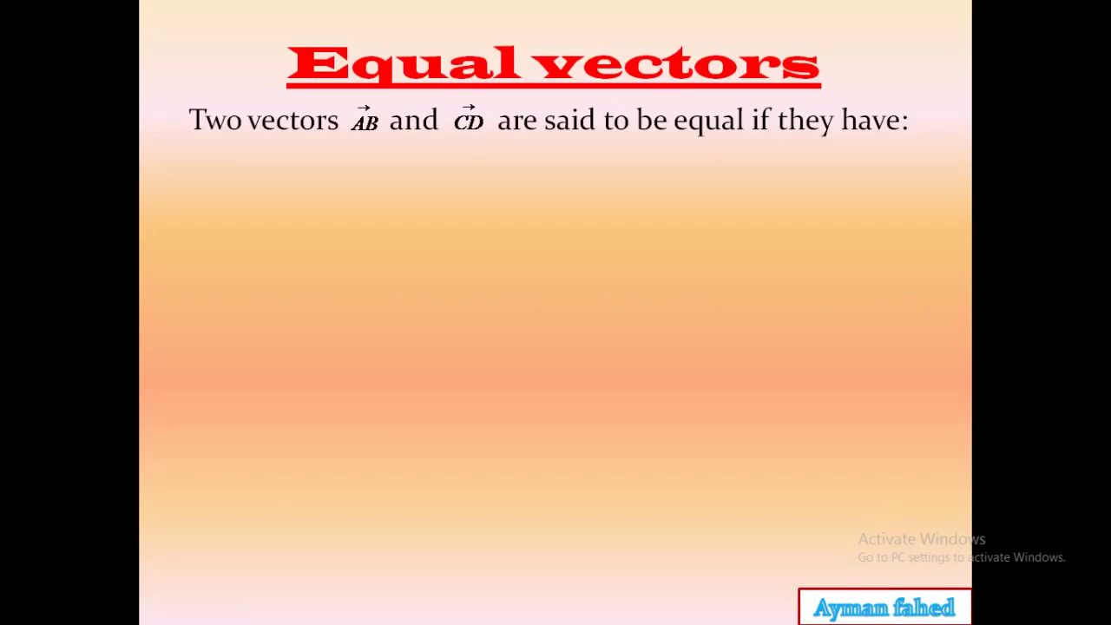
key("Right")
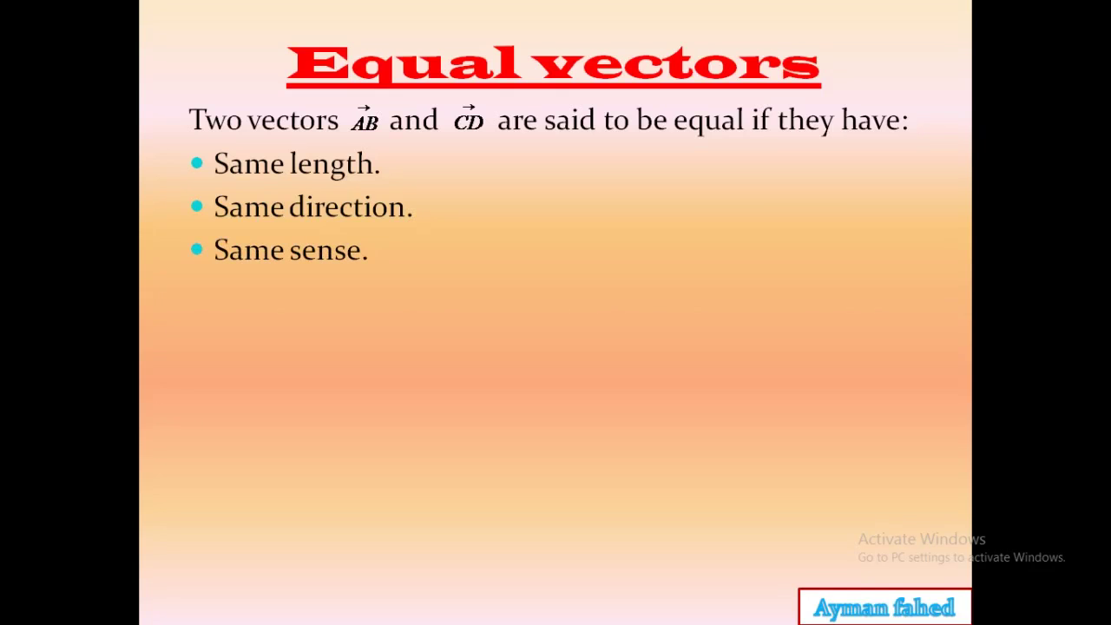
- Switch to GeoGebra and draw a horizontal vector AB three grid squares long, pointing right
key("alt+Tab")
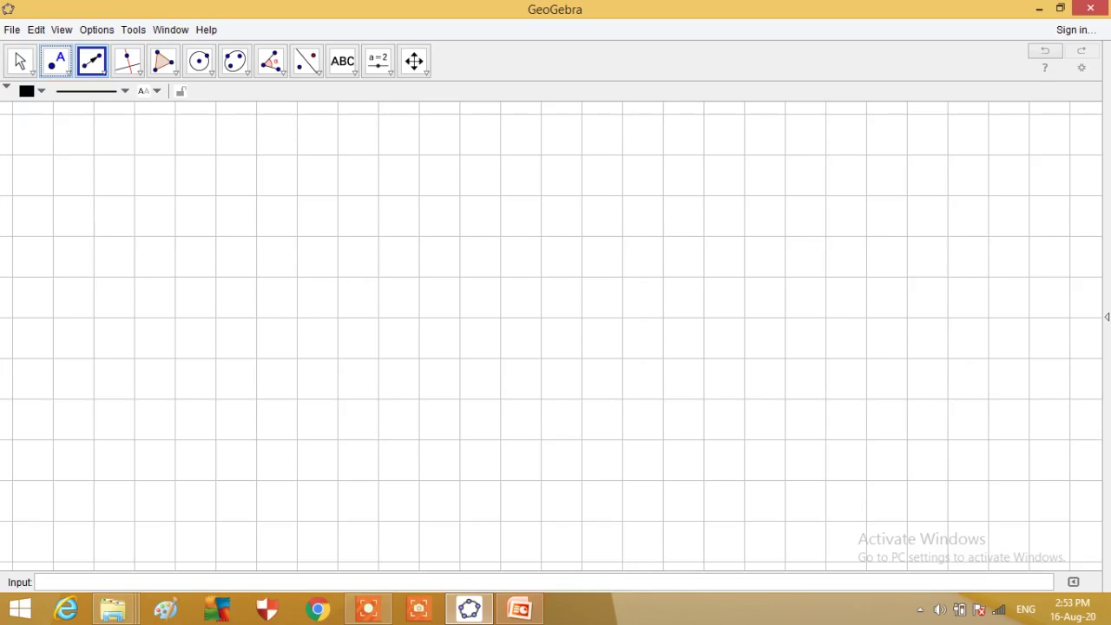
left_click(297, 316)
left_click(419, 317)
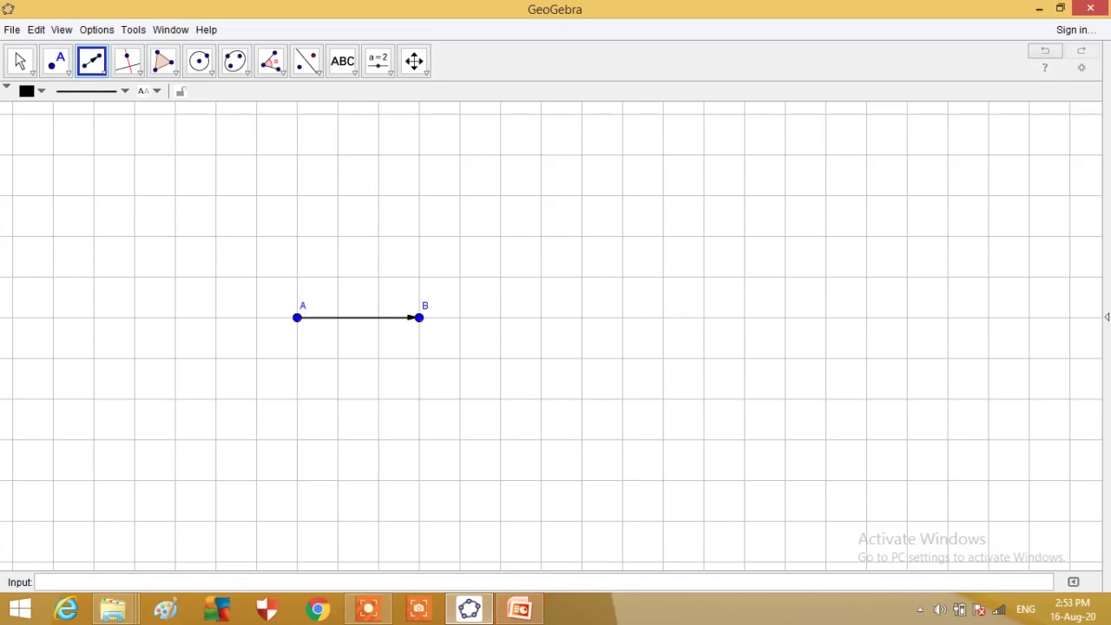
- Draw an upward vertical vector three grid squares long, starting three squares right of B, and undo it
left_click(540, 317)
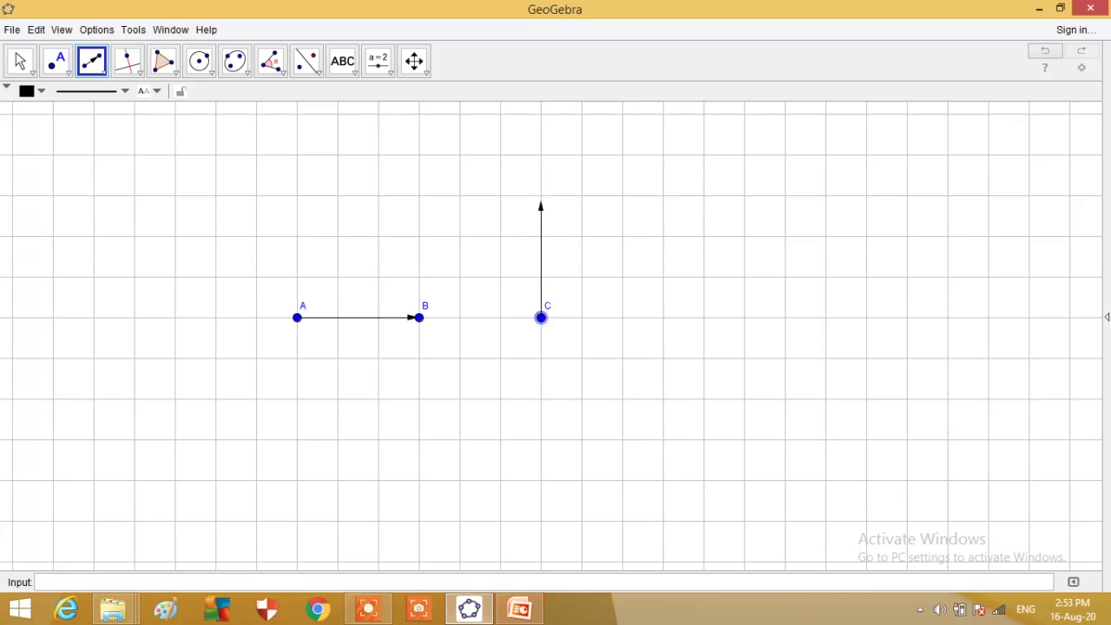
left_click(541, 196)
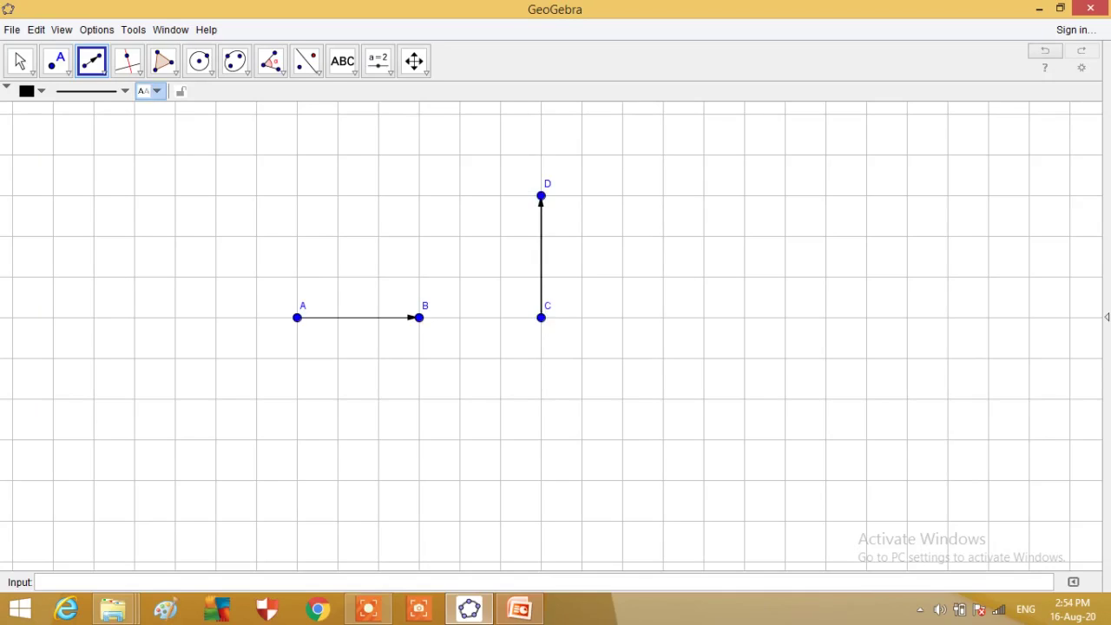
left_click(36, 30)
left_click(63, 50)
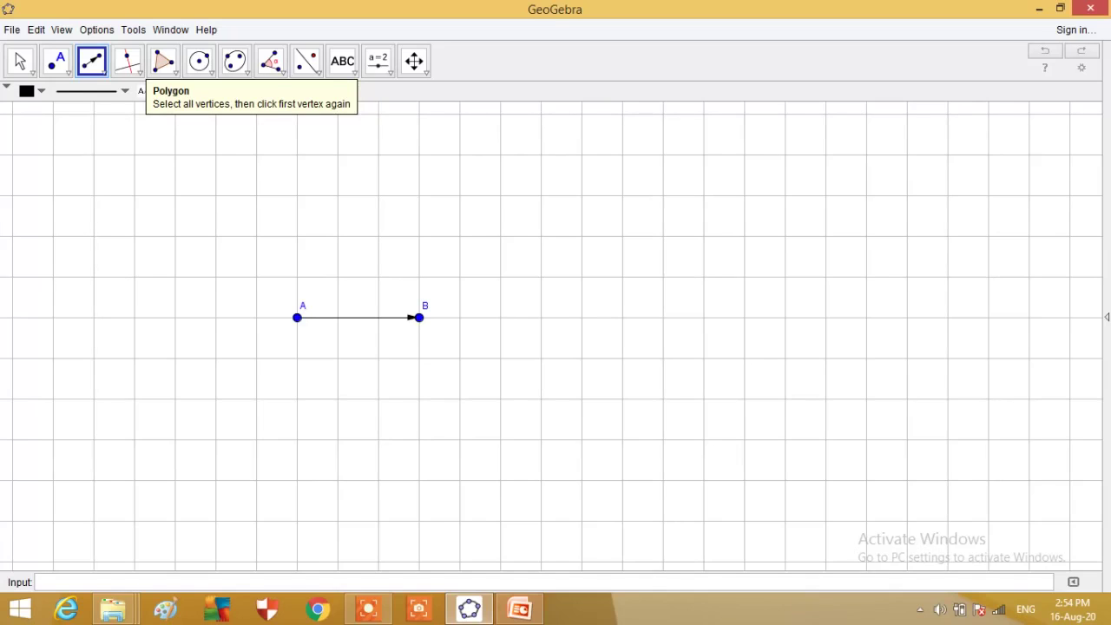
- Draw a rightward vector three grid squares long on the same line, left of A, and undo it
left_click(93, 317)
left_click(215, 317)
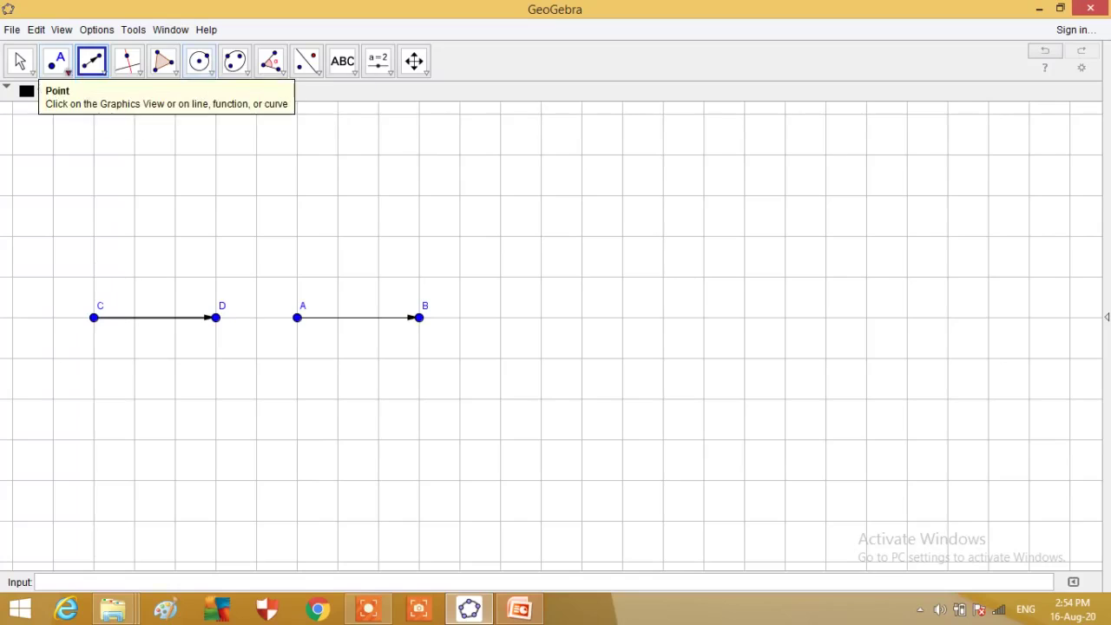
left_click(36, 29)
left_click(64, 50)
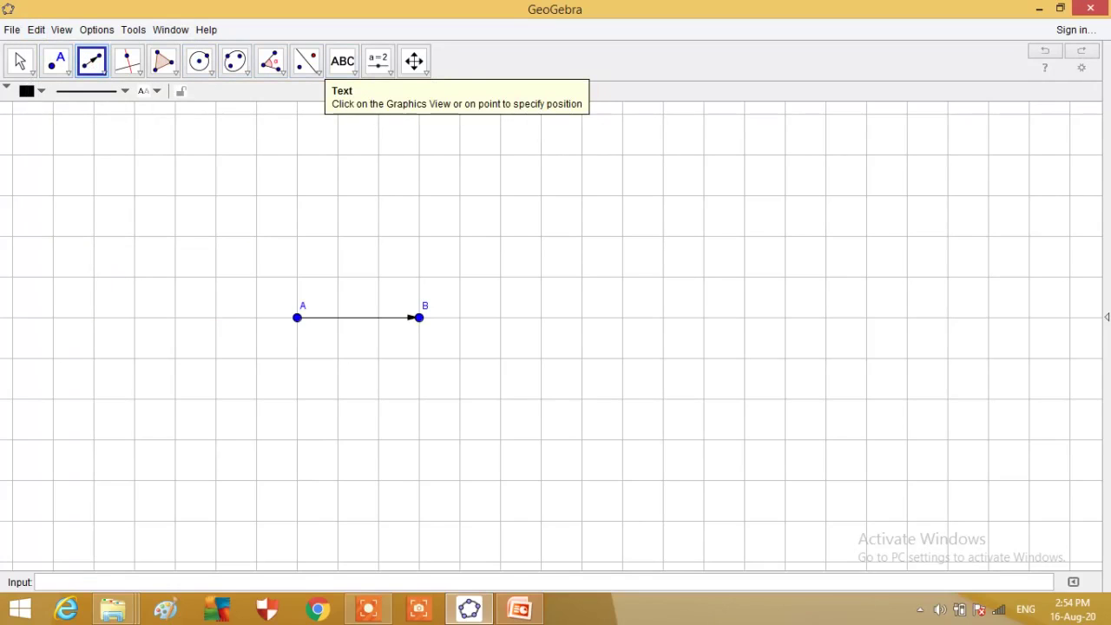
- Draw rightward vector CD three squares long, two squares above AB, and join C to A and D to B with segments
left_click(256, 236)
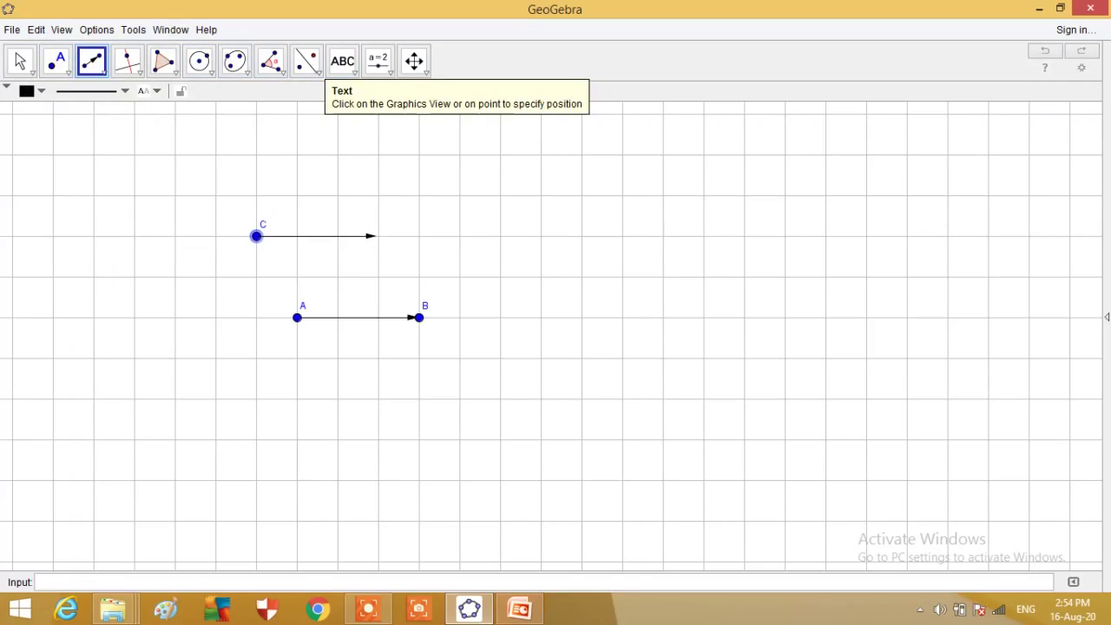
left_click(378, 236)
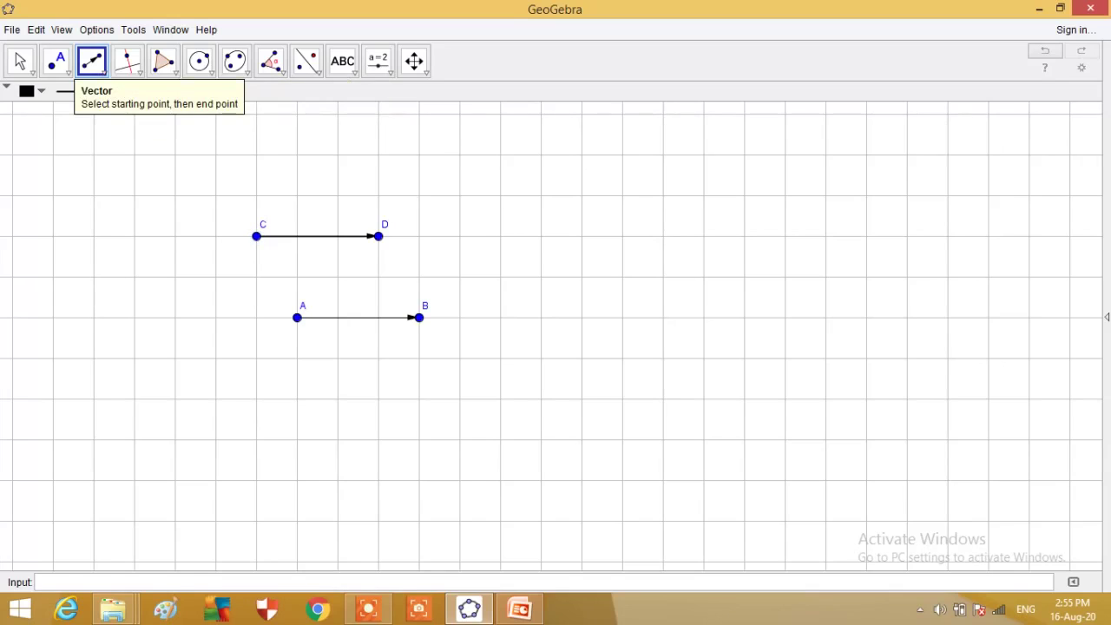
left_click(92, 61)
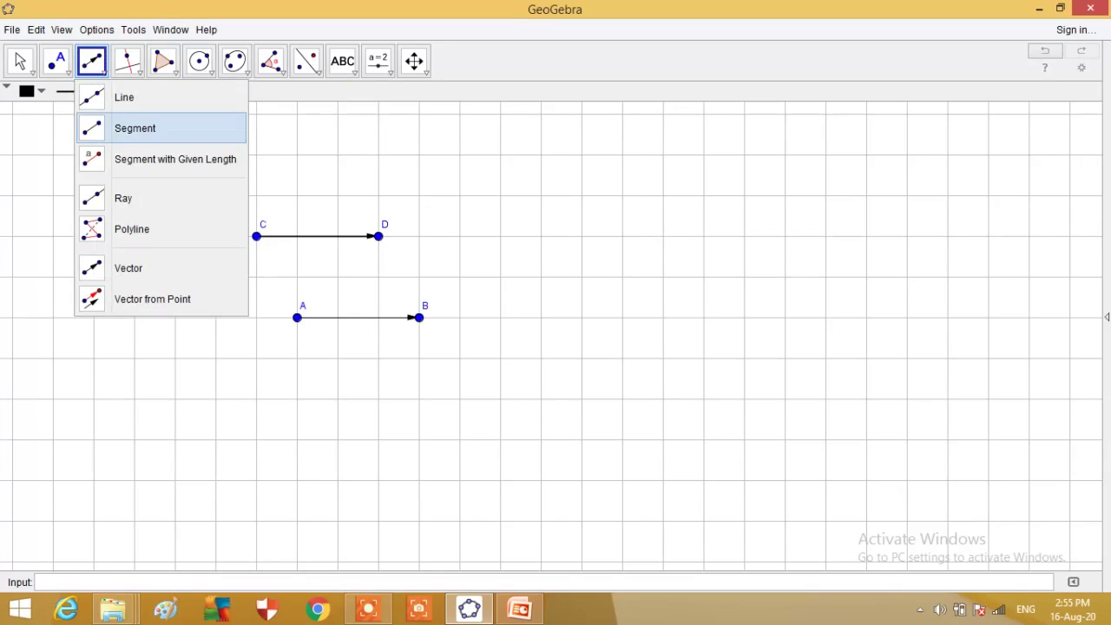
left_click(130, 127)
left_click(256, 236)
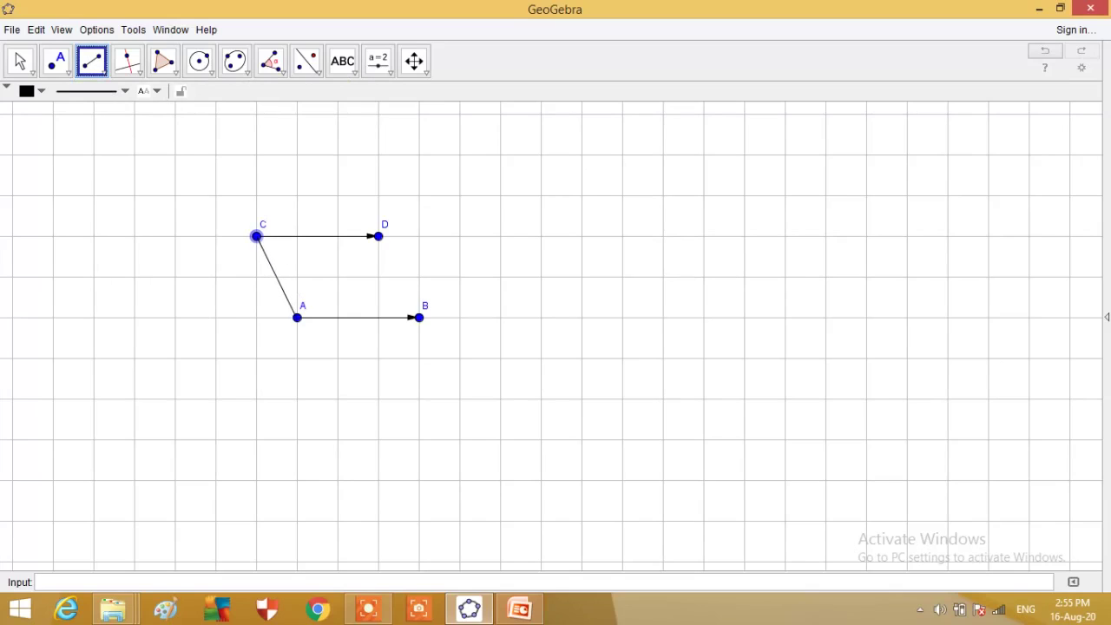
left_click(297, 317)
left_click(379, 236)
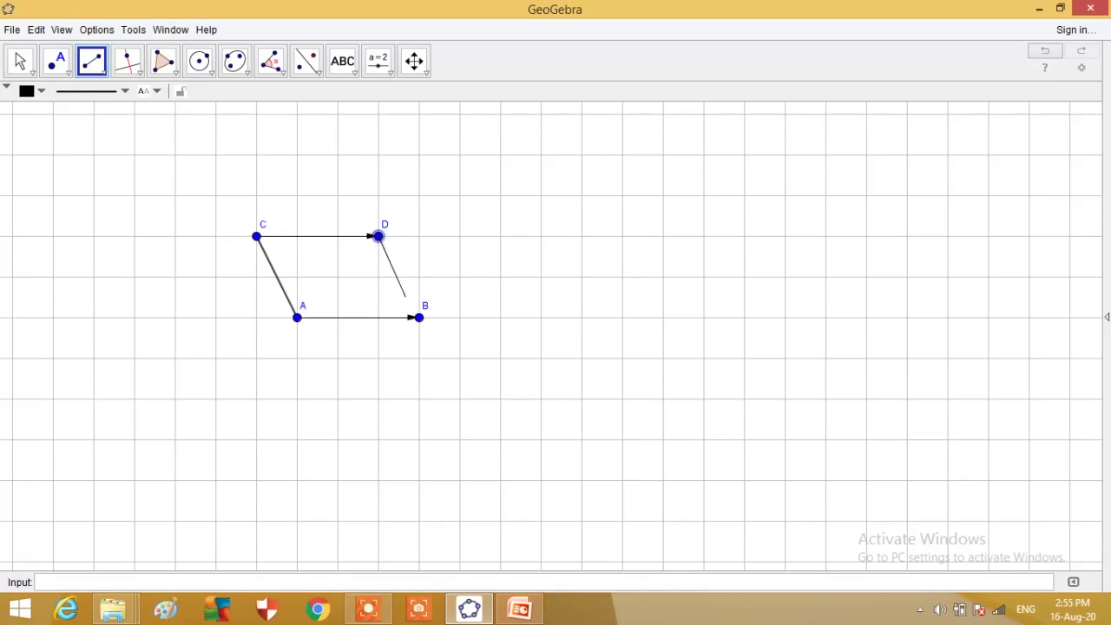
left_click(419, 317)
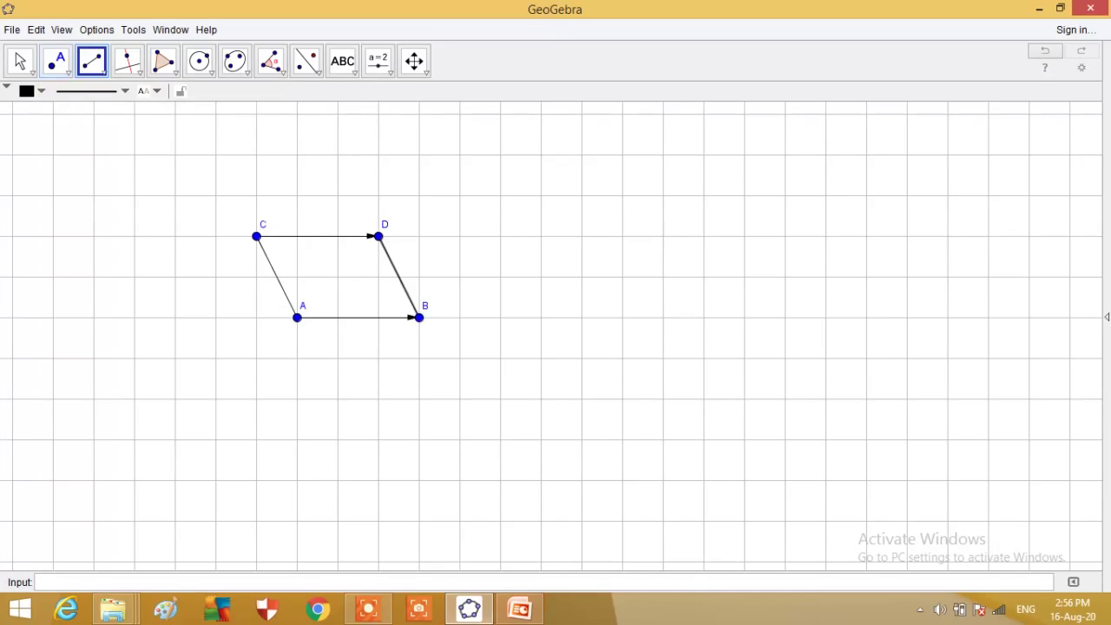
- Draw two consecutive rightward vectors end to end, each two grid squares long, four squares below AB's line
left_click(92, 60)
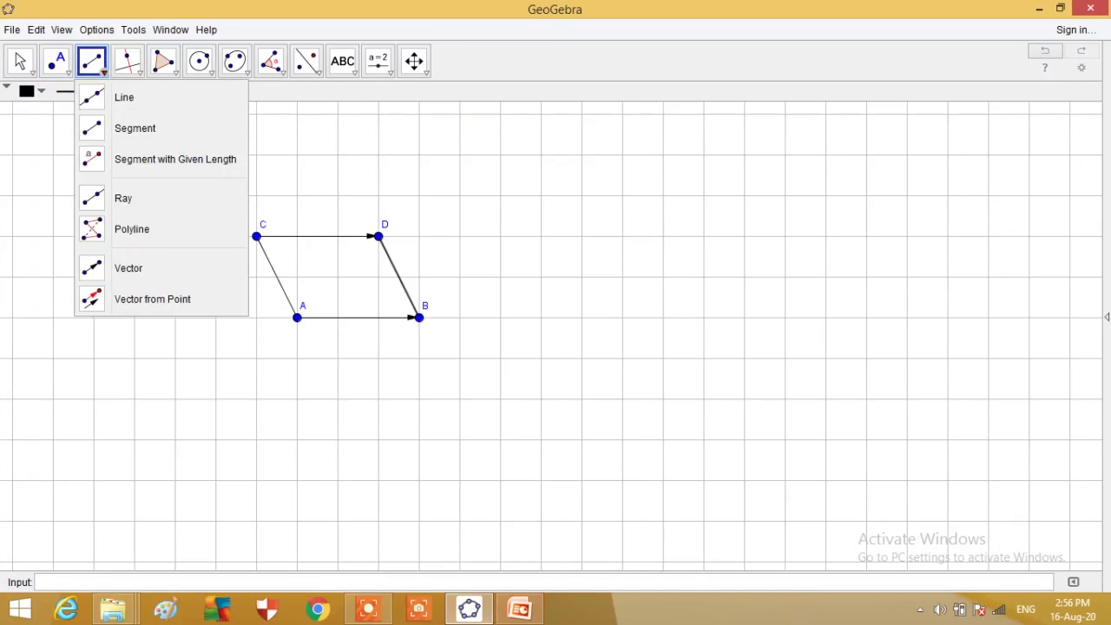
left_click(129, 268)
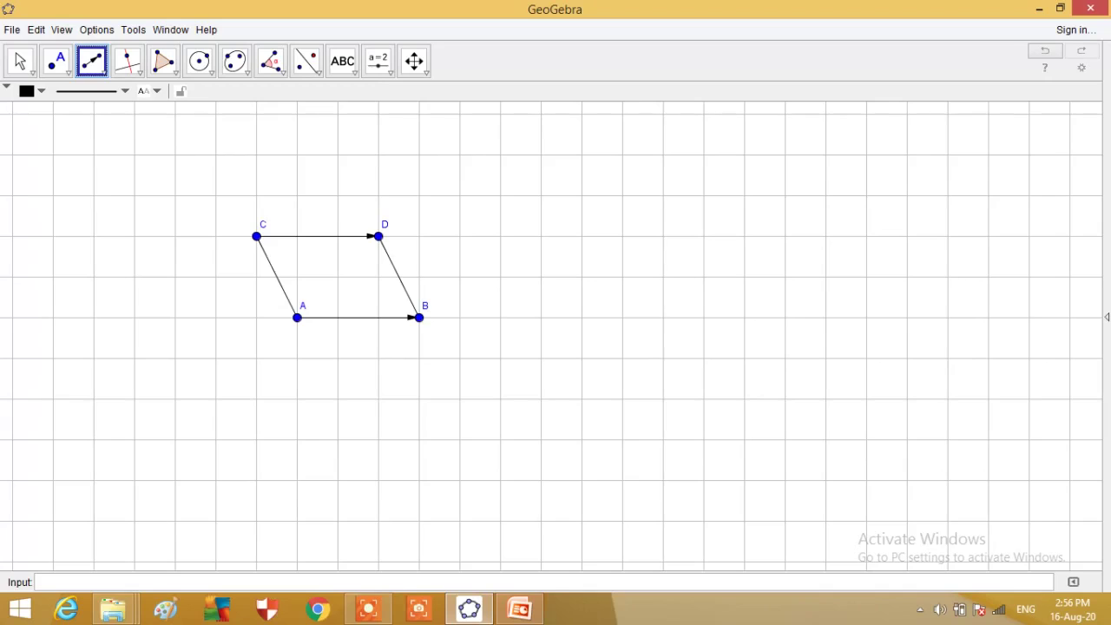
left_click(176, 480)
left_click(256, 480)
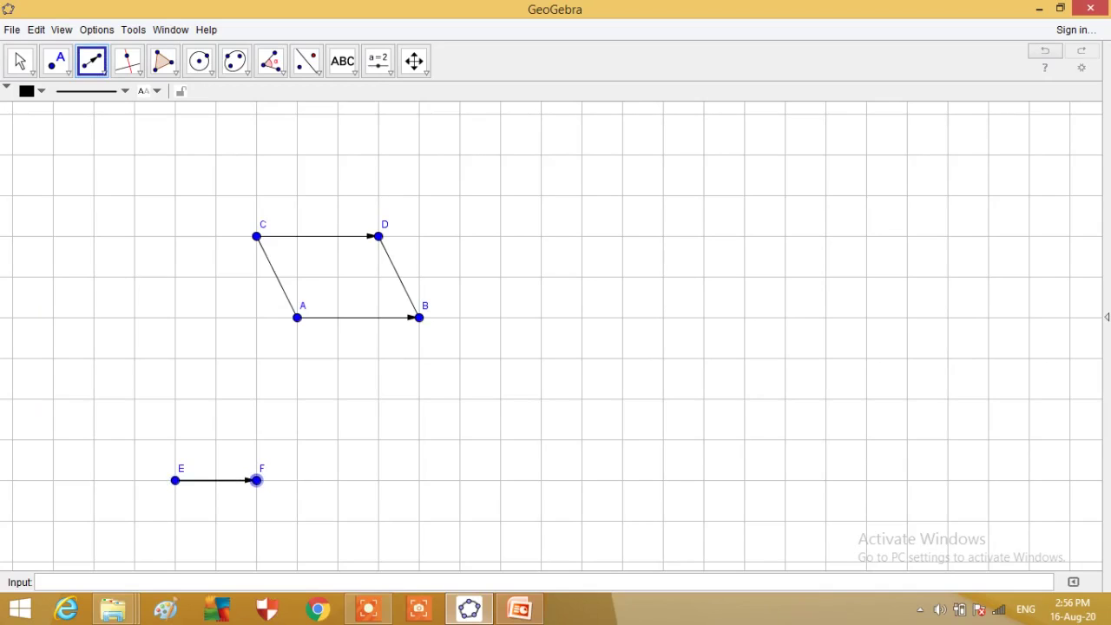
left_click(256, 480)
left_click(337, 480)
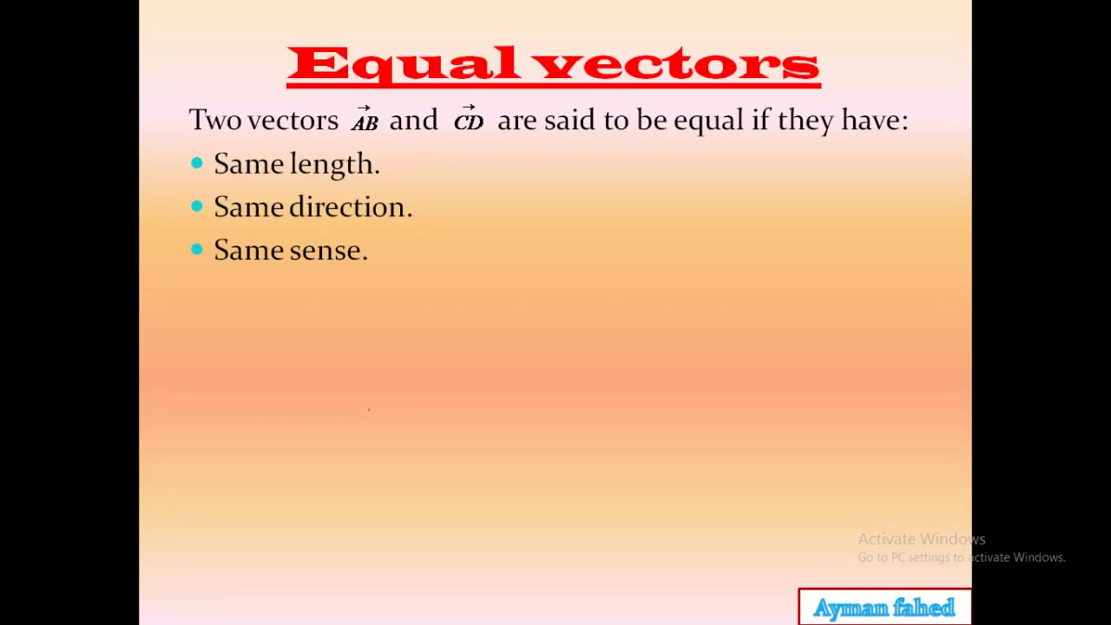
- Advance the slideshow to the Notes slide and reveal the full first note about equal vectors not on the same line
key("Right")
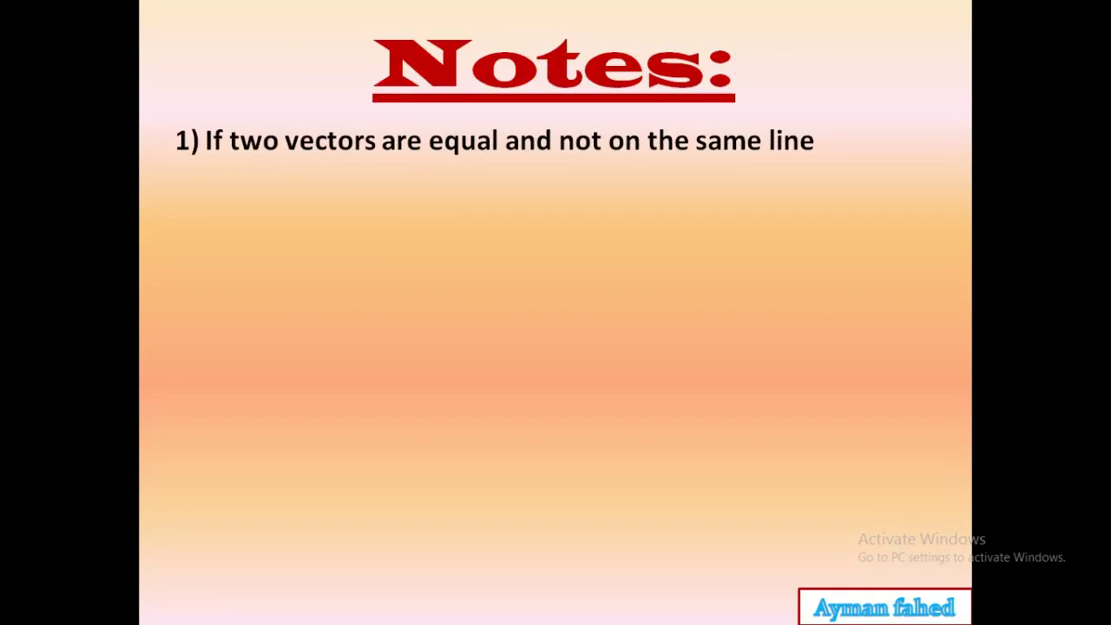
key("Right")
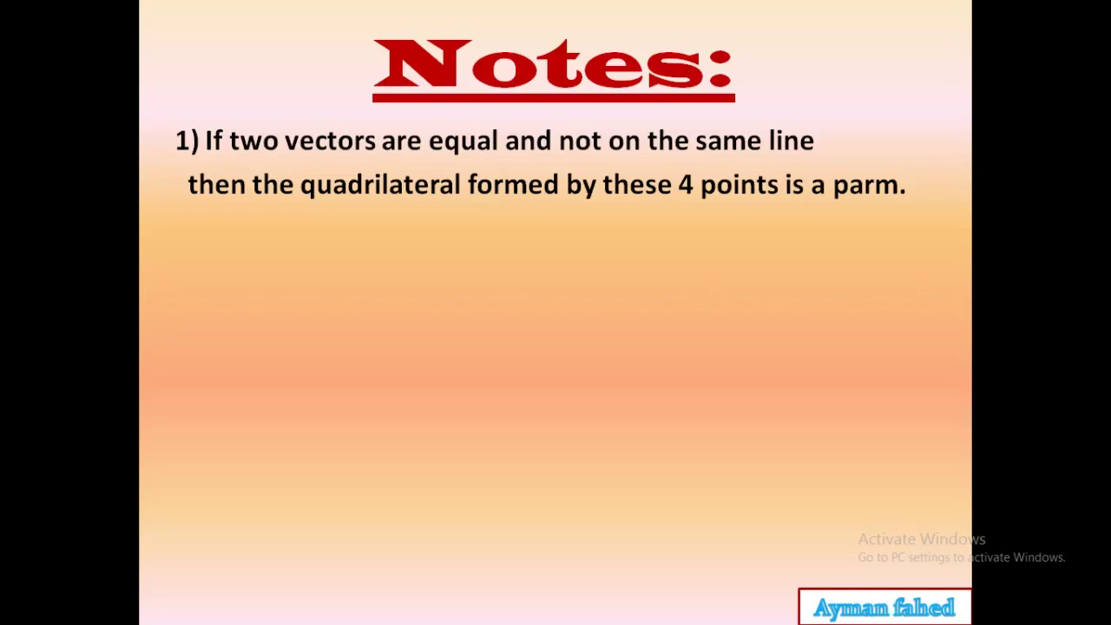